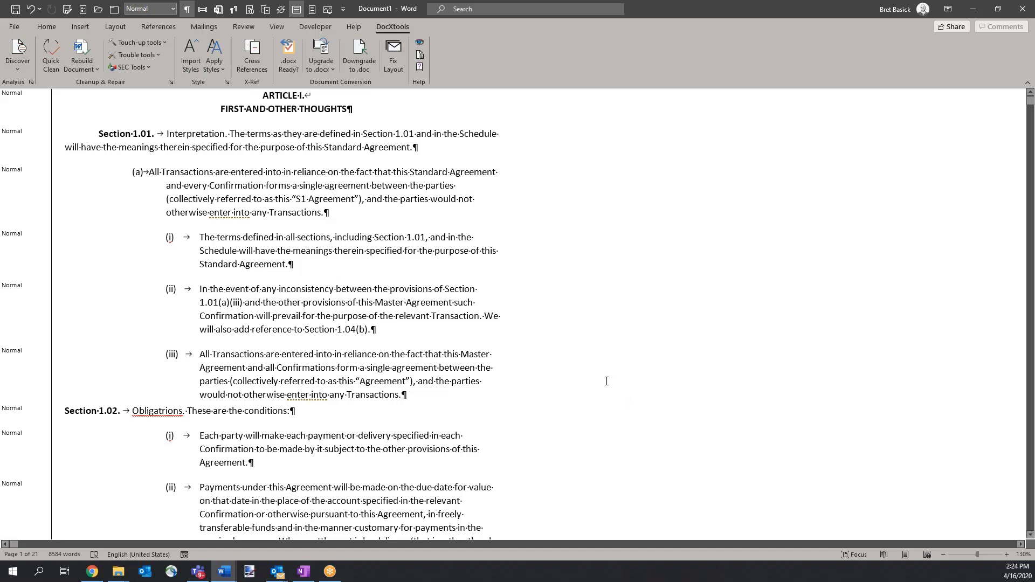
# - Look over the importable numbering schemes and template styles and the available Apply Styles categories without applying any
pyautogui.click(193, 64)
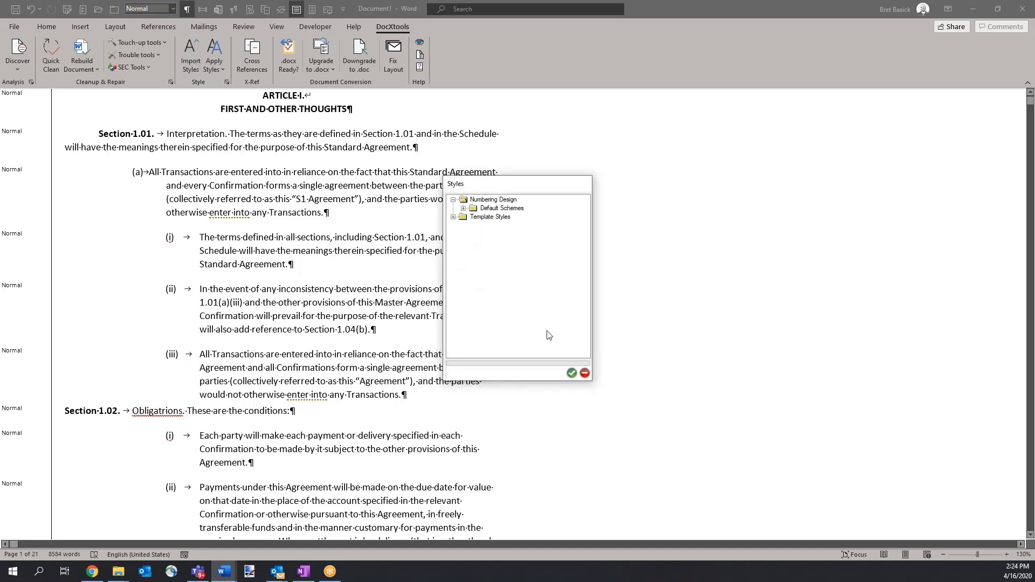
pyautogui.click(584, 373)
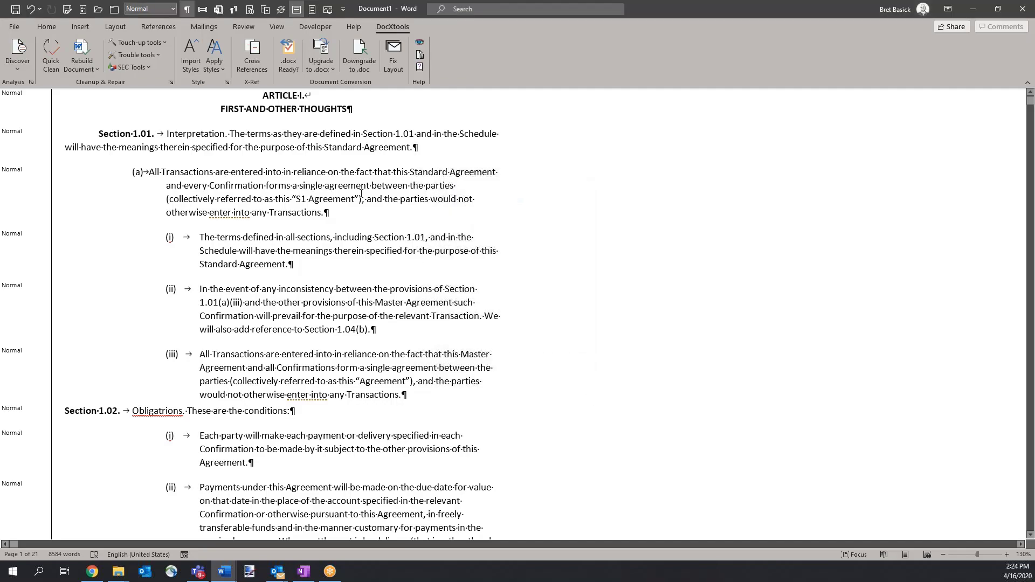
pyautogui.click(215, 58)
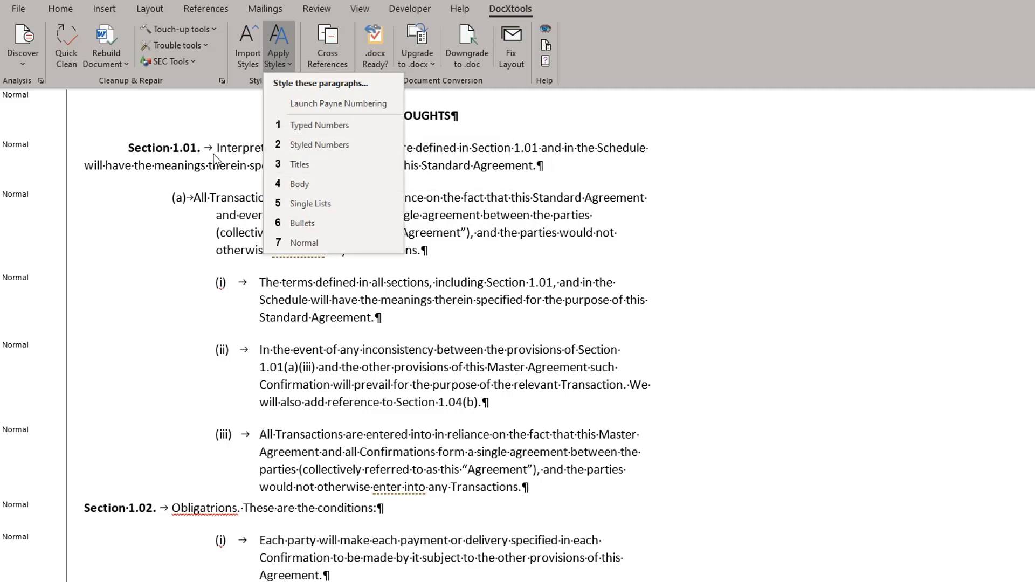
pyautogui.click(118, 225)
# - Scan the document for typed numbers with Apply Styles, swapping hard returns for soft on paragraphs with "Article"
pyautogui.doubleClick(183, 148)
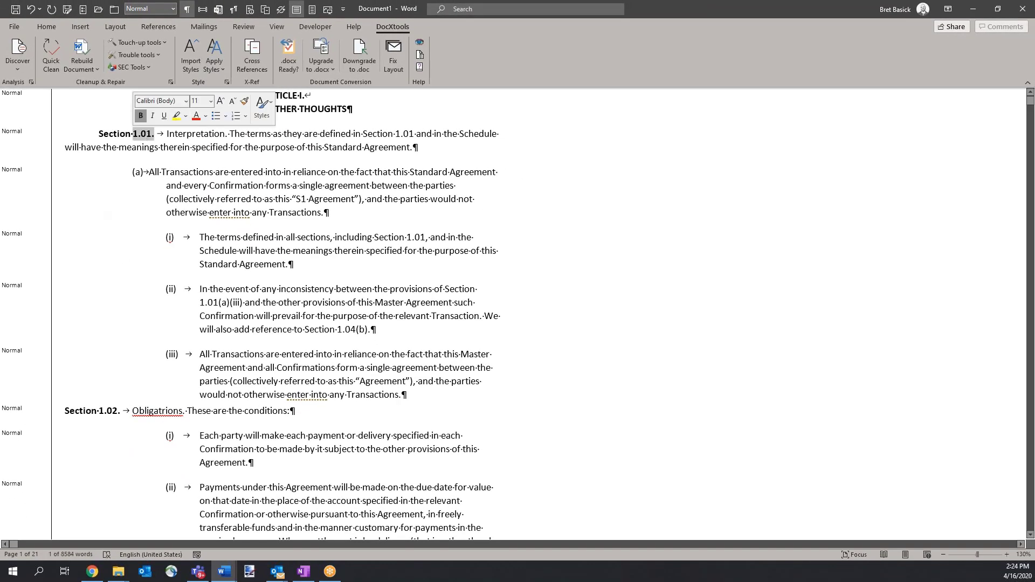
pyautogui.click(217, 68)
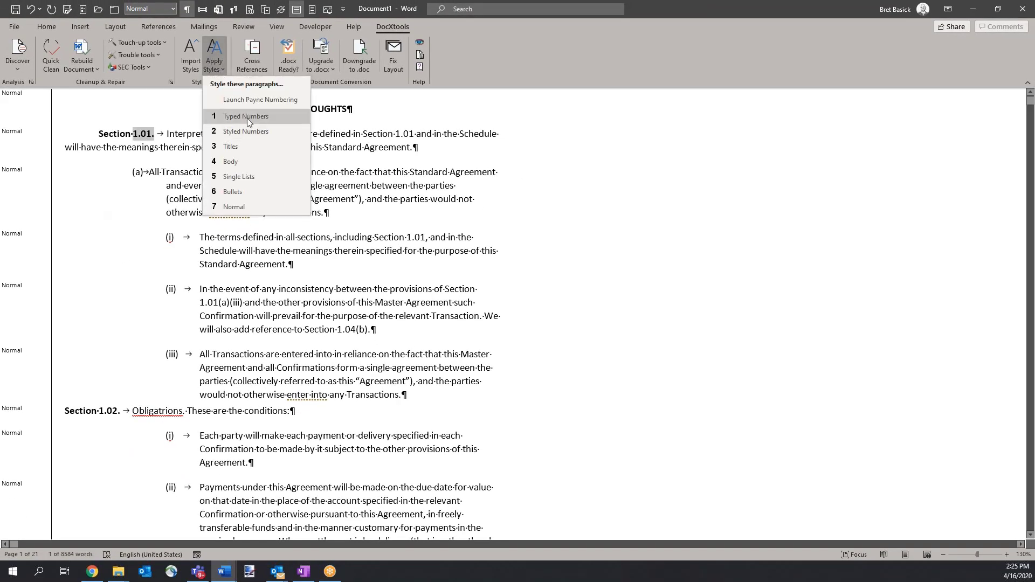
pyautogui.click(248, 118)
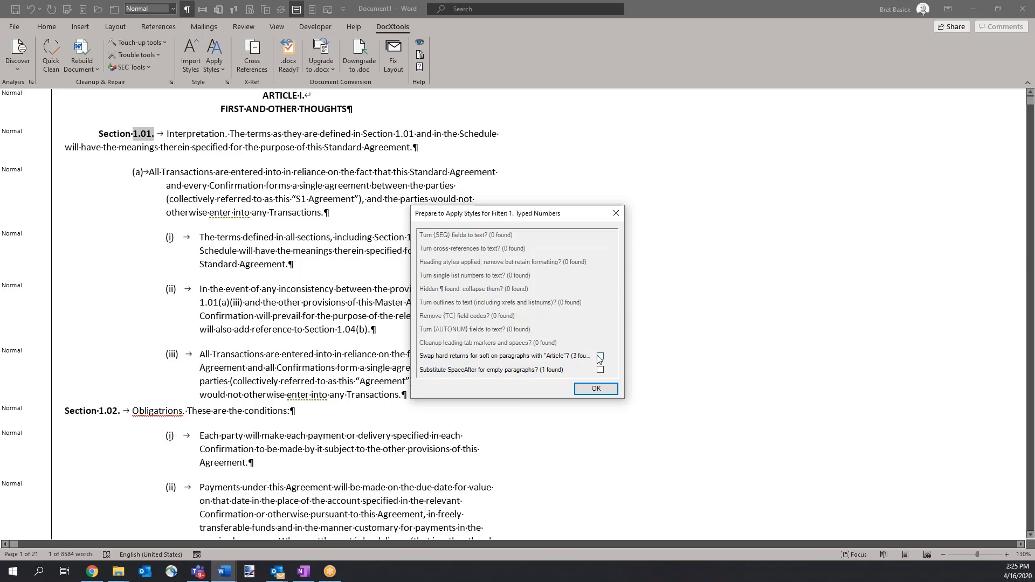
pyautogui.moveTo(545, 214); pyautogui.dragTo(571, 173)
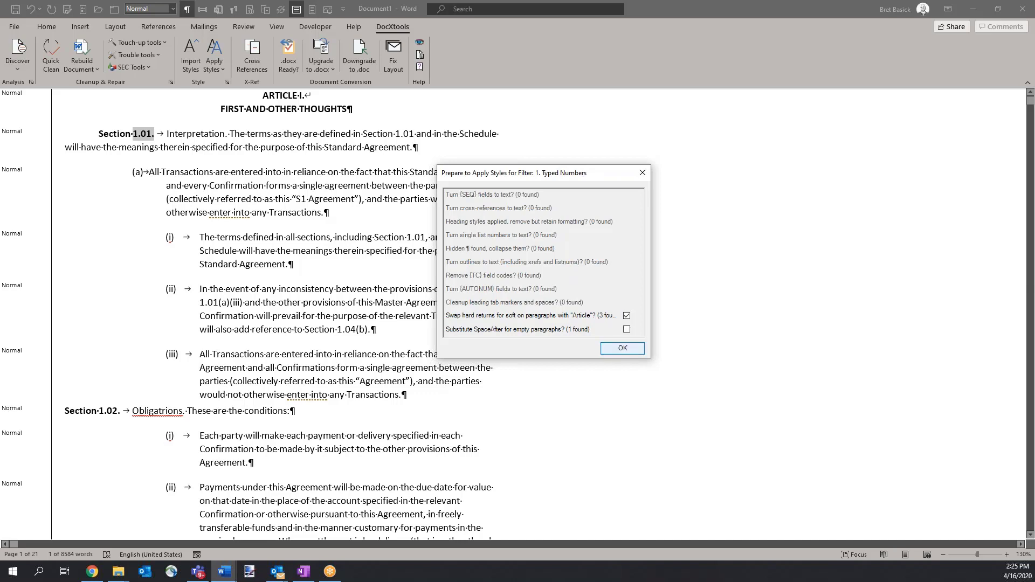
pyautogui.click(623, 349)
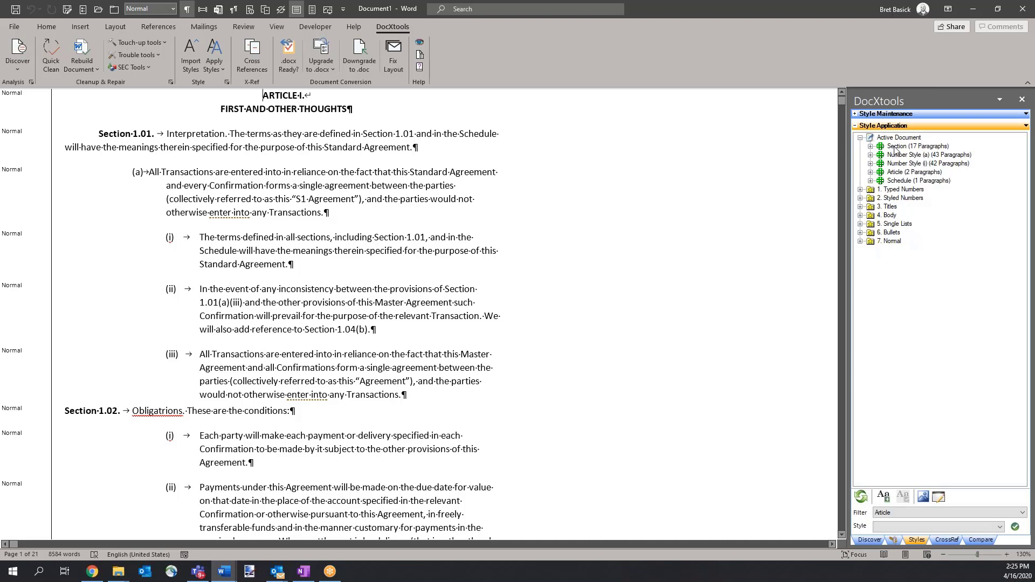
# - Review the paragraphs in the Section group by locating entries from Section 1.01 to Section 2.08 in the document
pyautogui.click(873, 147)
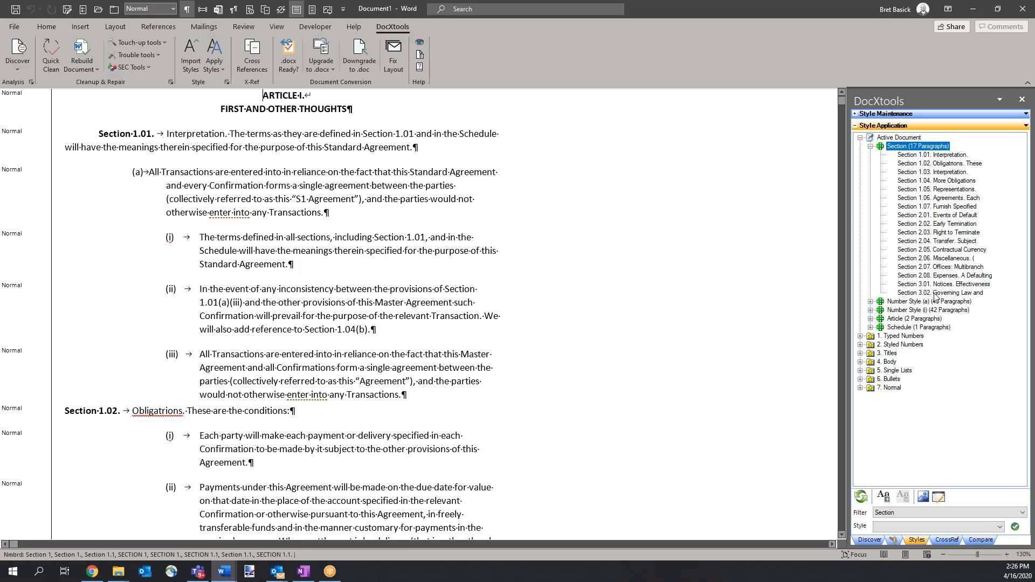
pyautogui.click(943, 156)
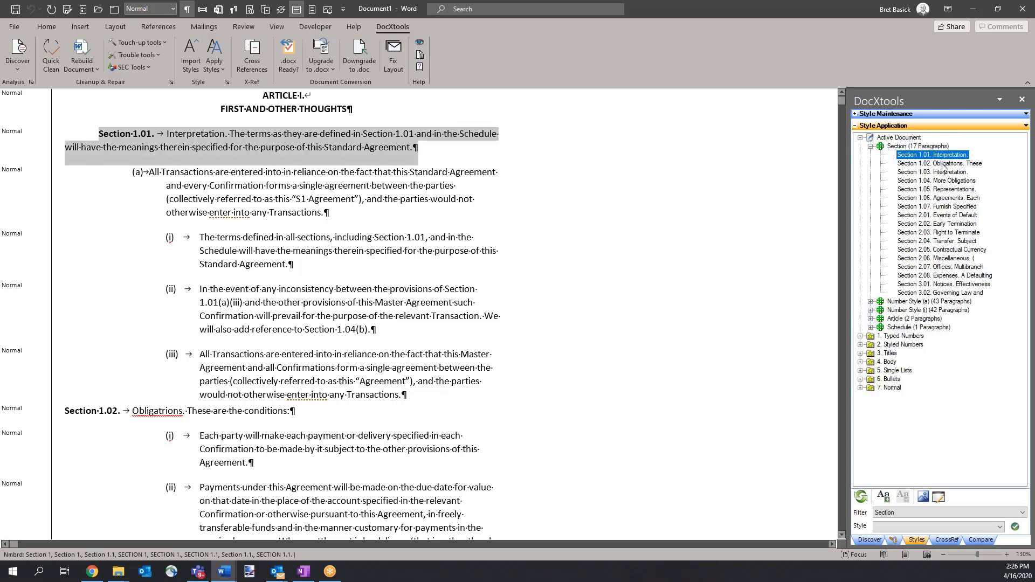
pyautogui.click(943, 164)
pyautogui.click(943, 173)
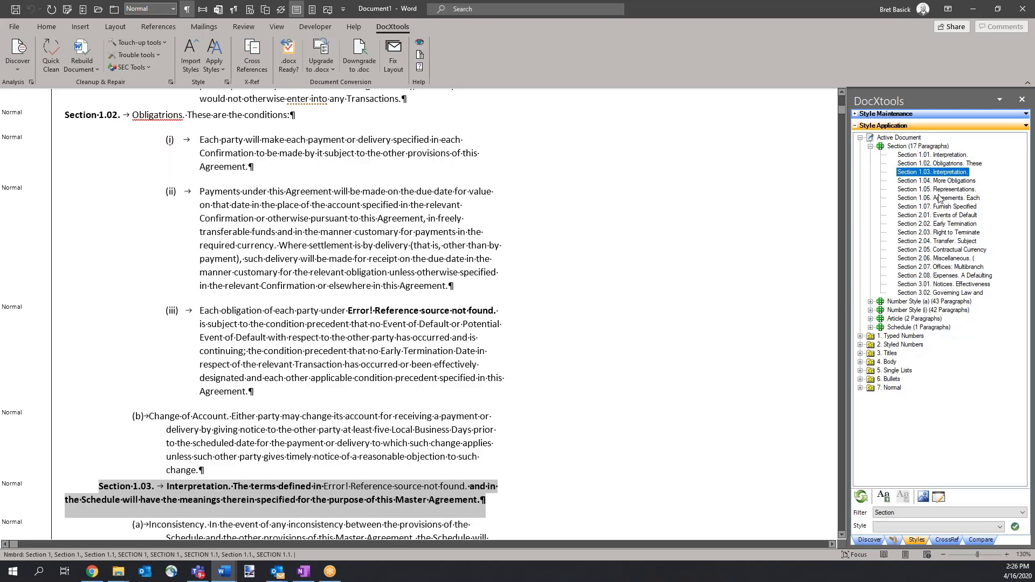
pyautogui.click(940, 199)
pyautogui.click(932, 225)
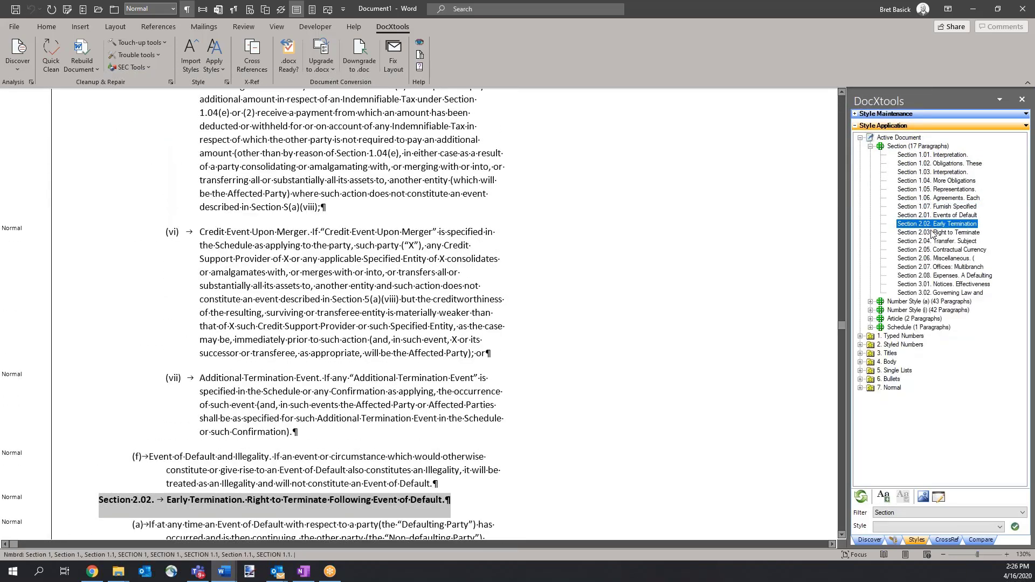
pyautogui.click(931, 233)
pyautogui.click(935, 242)
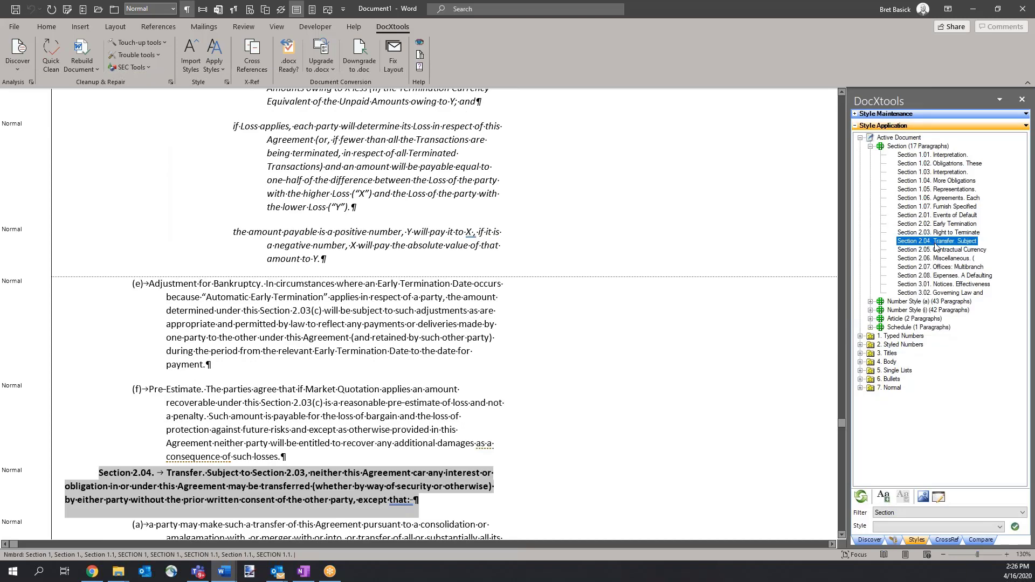
pyautogui.click(936, 250)
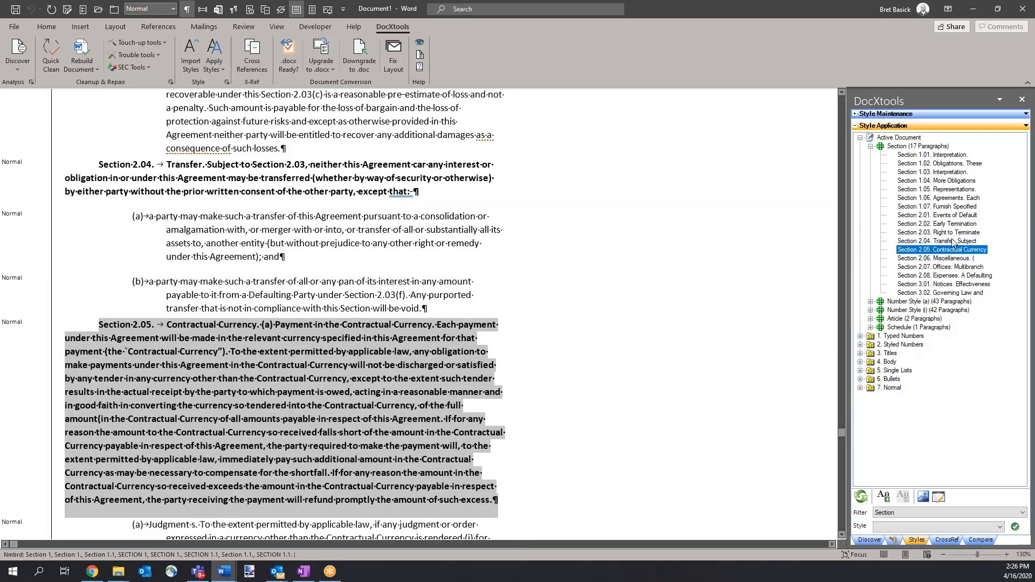
pyautogui.click(948, 259)
pyautogui.click(947, 276)
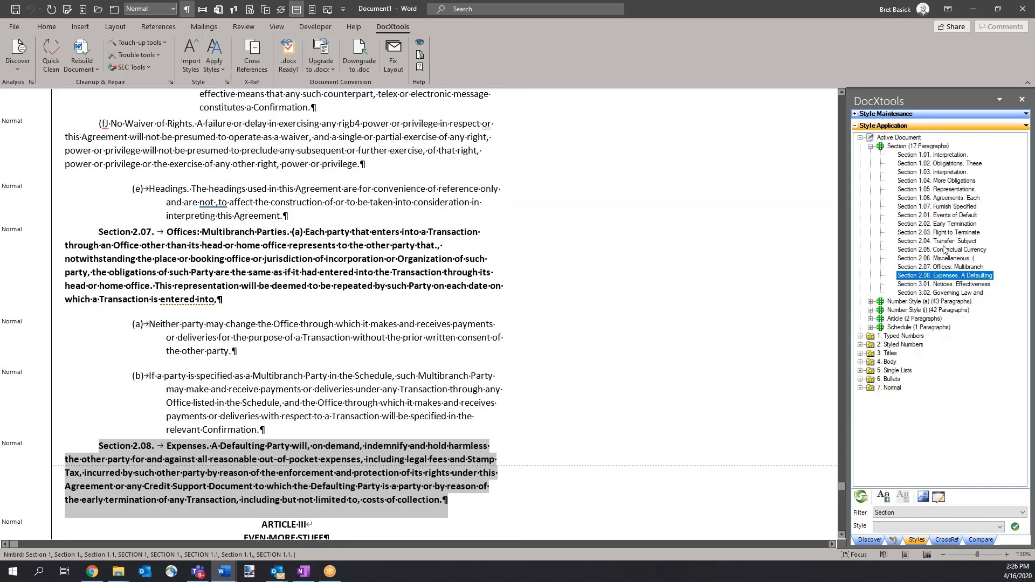
pyautogui.click(925, 155)
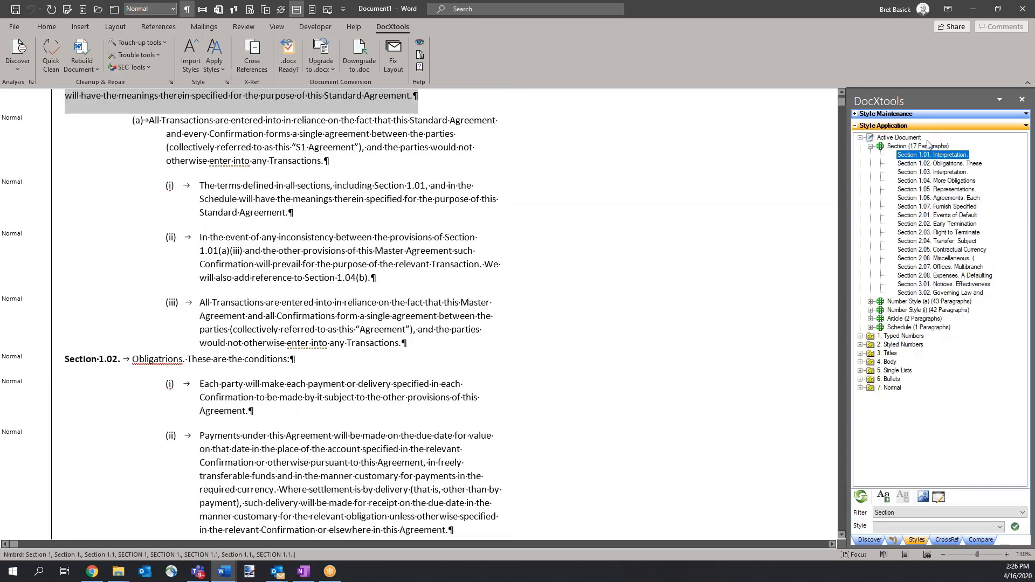
# - Check which styles can be applied to the whole Section paragraph group, leaving its style unset
pyautogui.click(930, 146)
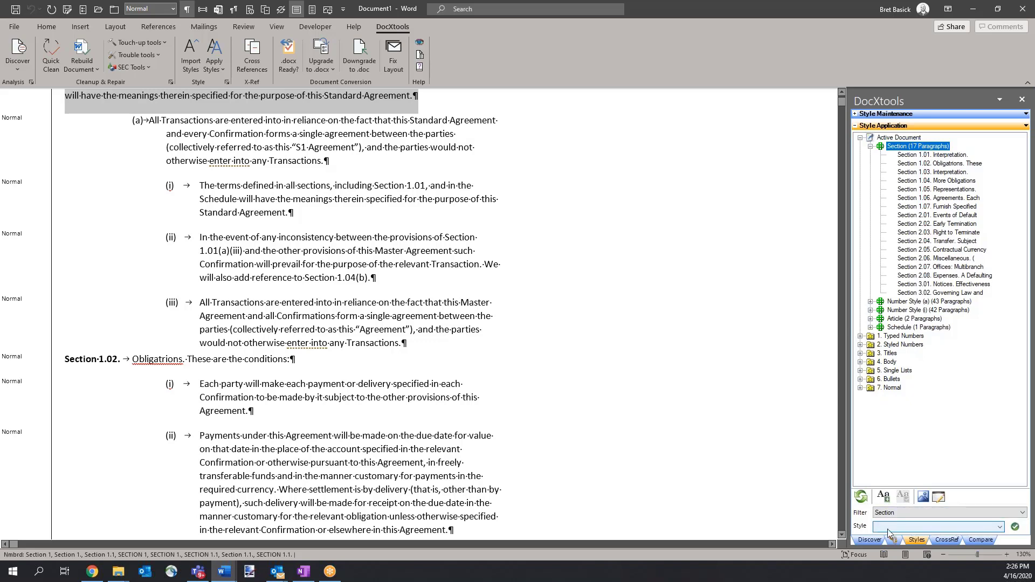
pyautogui.click(1001, 528)
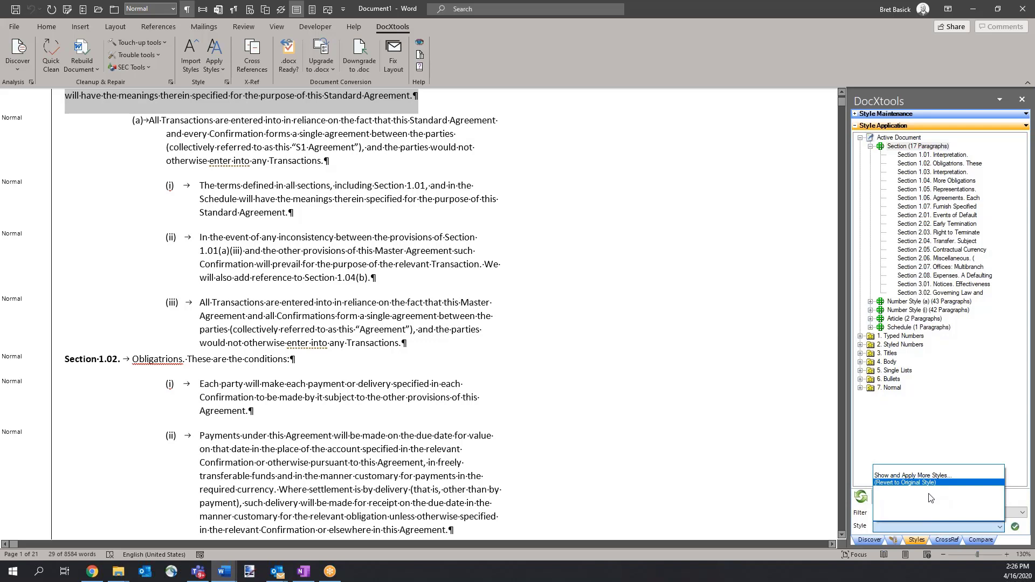
pyautogui.click(1001, 527)
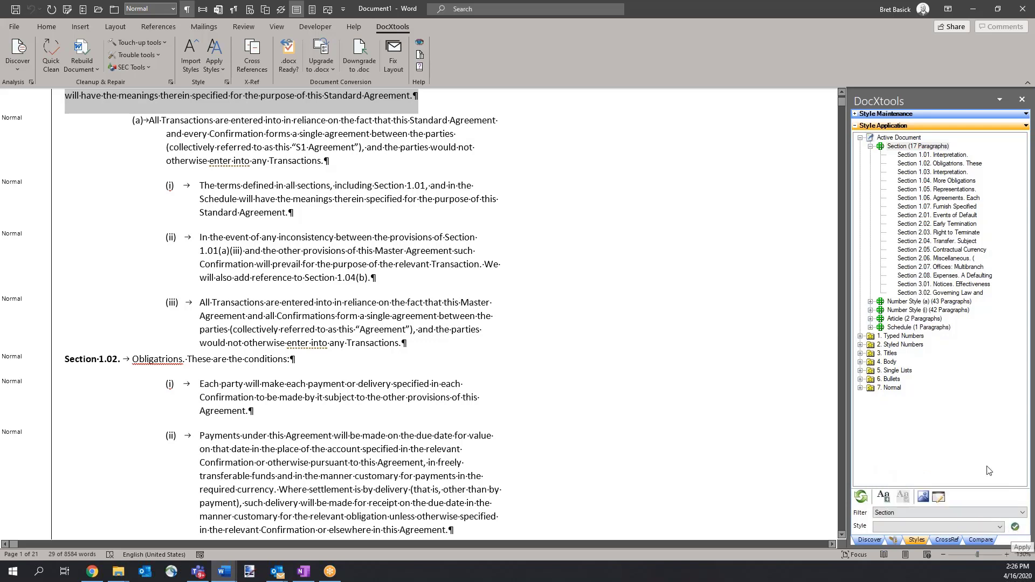
pyautogui.click(913, 151)
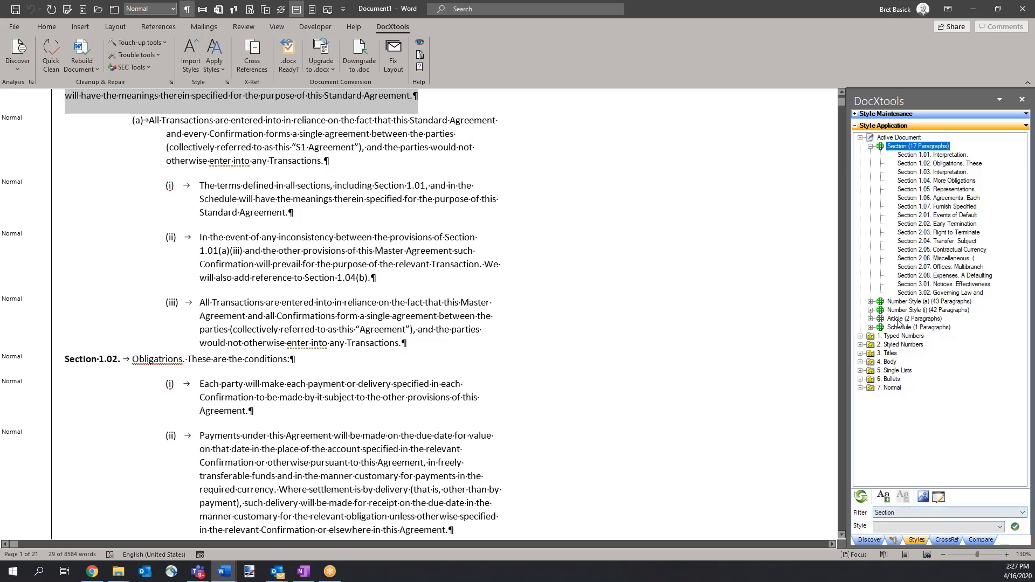
# - Examine the Number Style (a), Number Style (i) and Article paragraph groups and look over the Apply Styles categories again
pyautogui.click(877, 302)
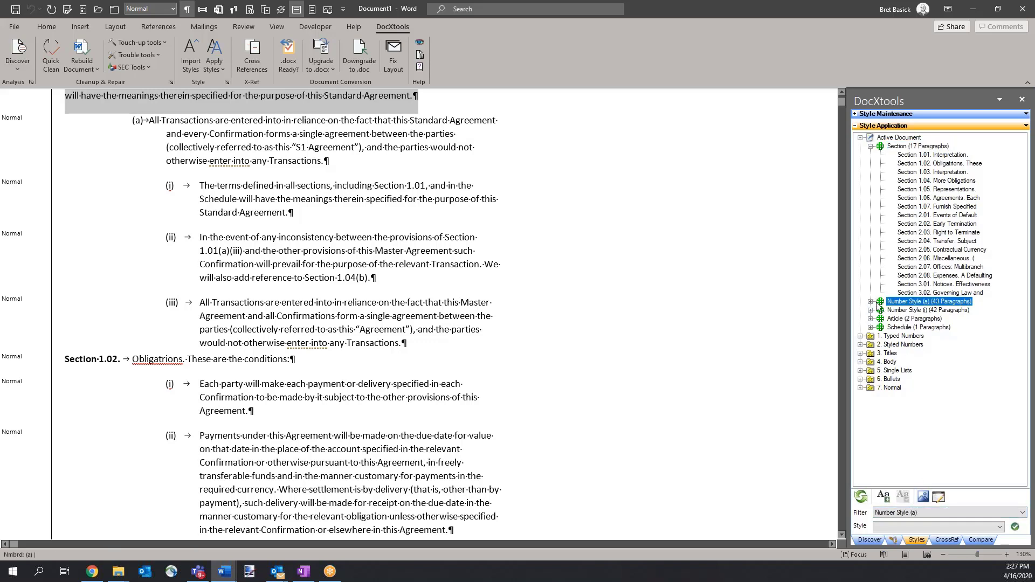
pyautogui.click(879, 310)
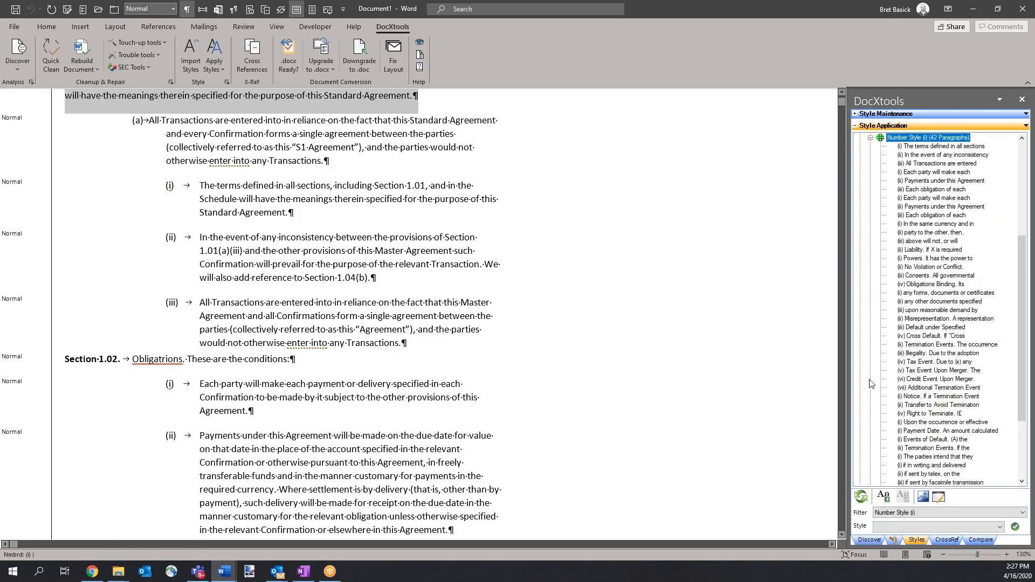
pyautogui.scroll(-4, 890, 329)
pyautogui.click(873, 407)
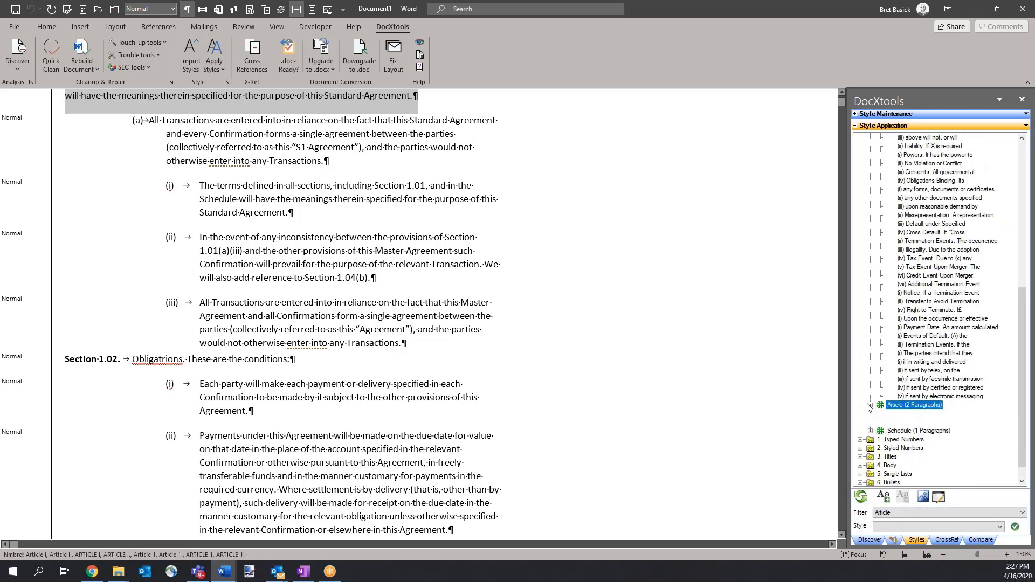
pyautogui.click(212, 69)
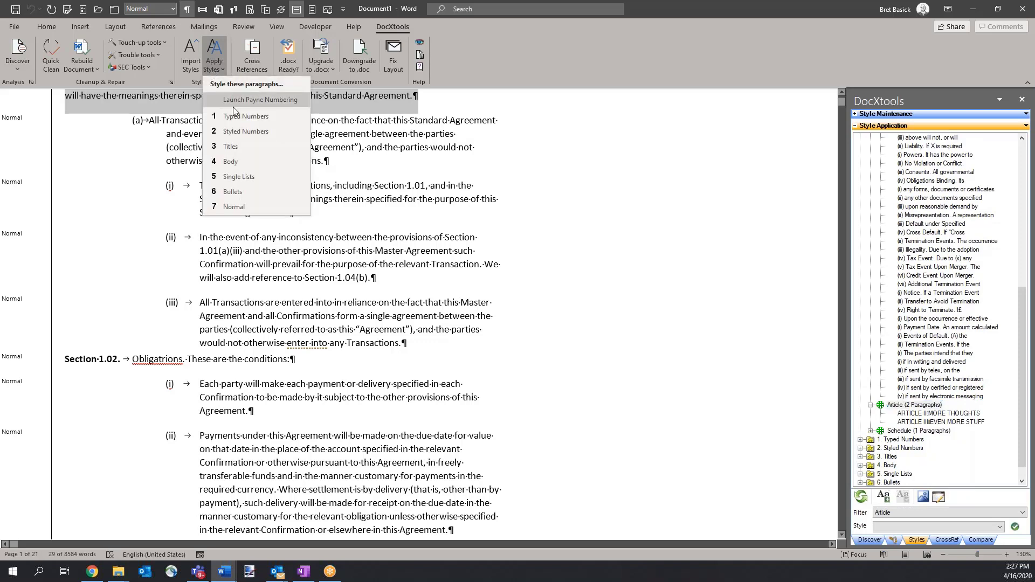
pyautogui.click(256, 205)
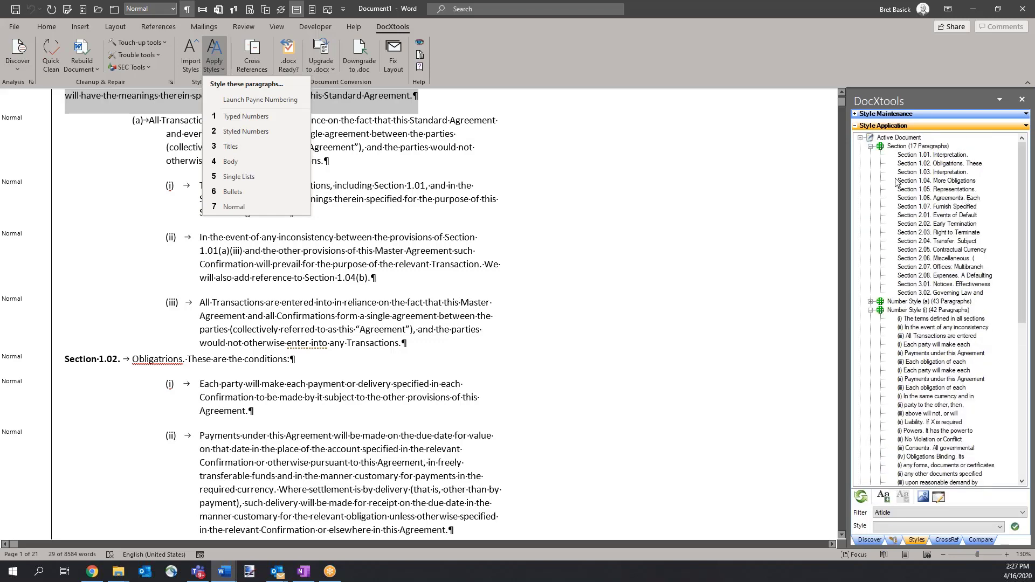
# - Collapse the Section, Number Style (i) and Article groups and close the DocXtools pane
pyautogui.click(871, 147)
pyautogui.click(870, 163)
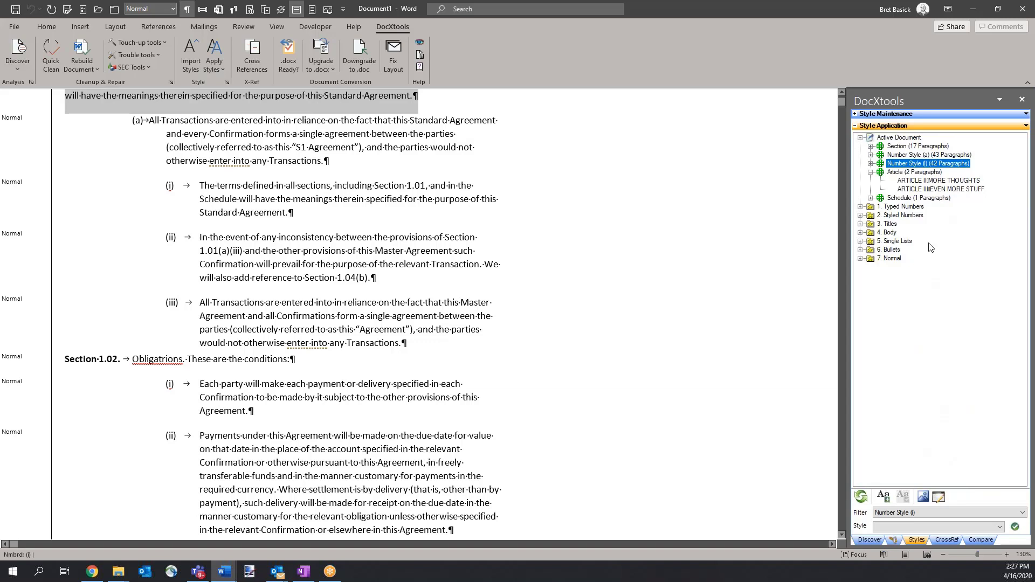
pyautogui.click(872, 172)
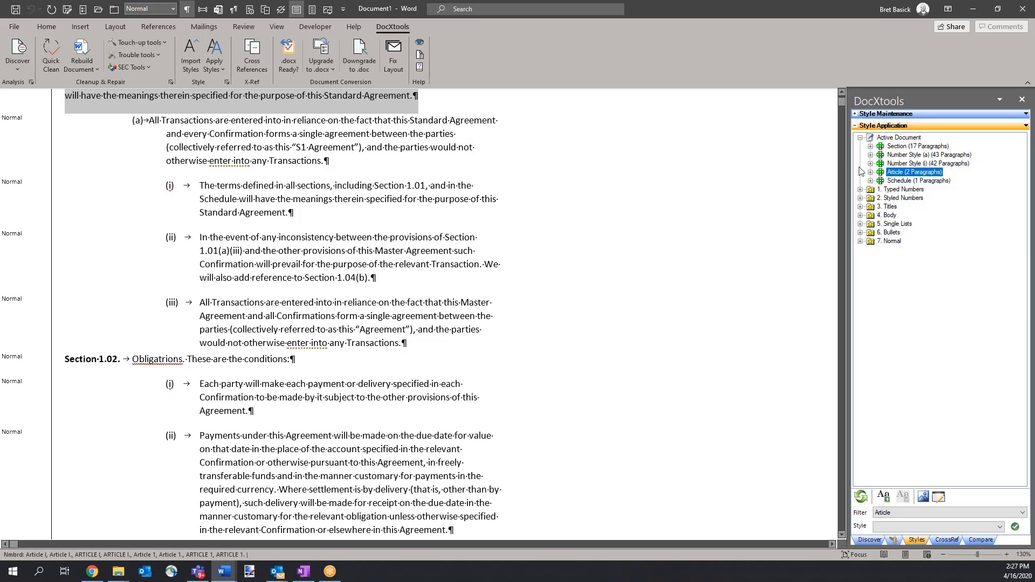
pyautogui.click(1022, 99)
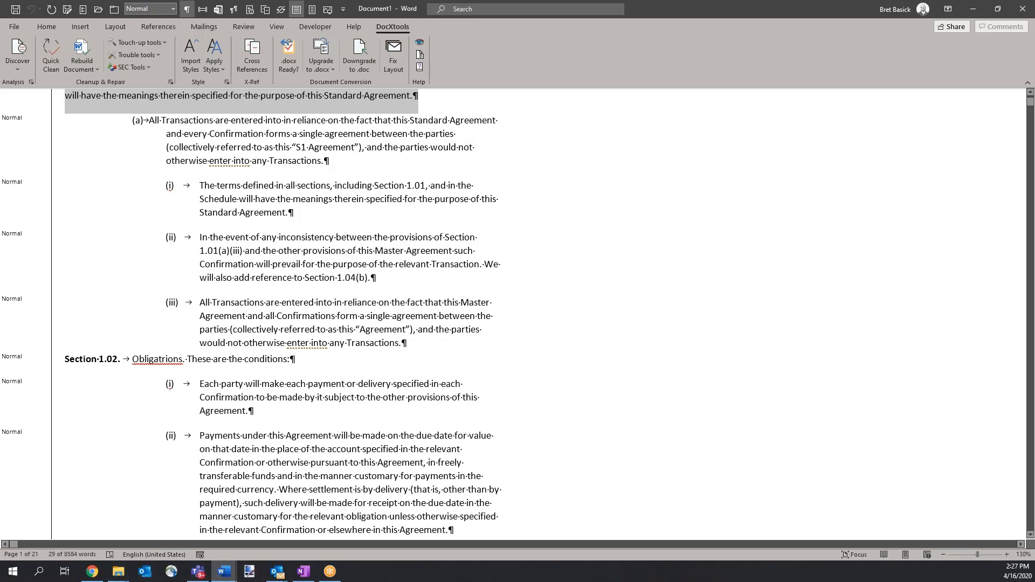
# - Open the document "1. Touch-up - Apply Normal, Style Alias, Highlighting.docx" and display the list of DocXtools touch-up tools
pyautogui.click(118, 571)
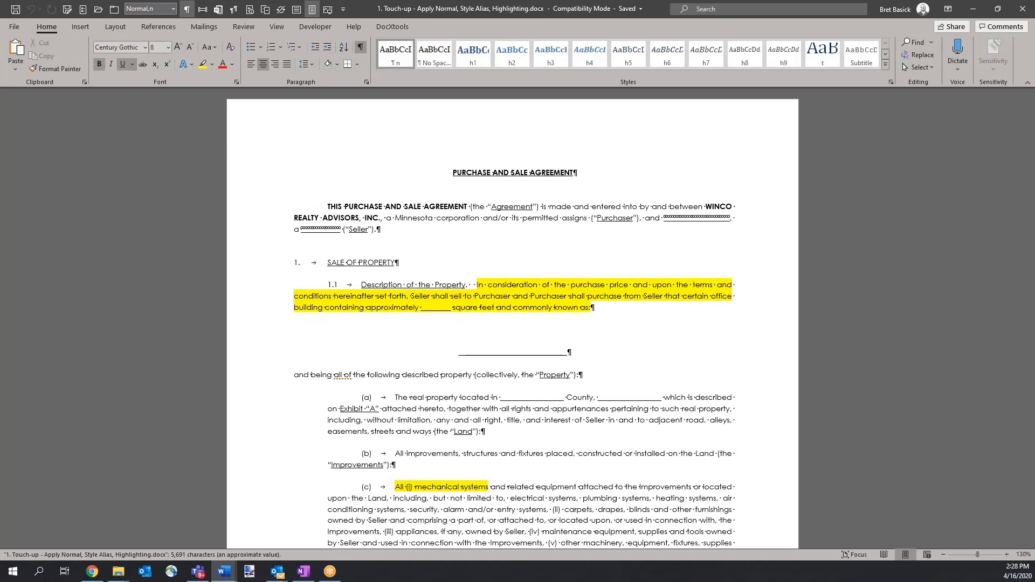
pyautogui.click(392, 27)
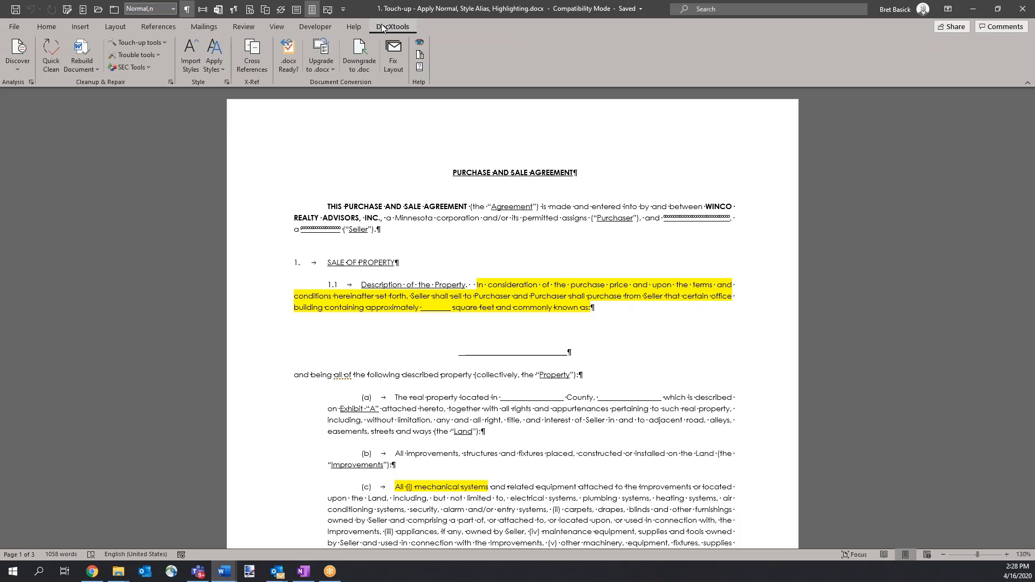
pyautogui.click(160, 41)
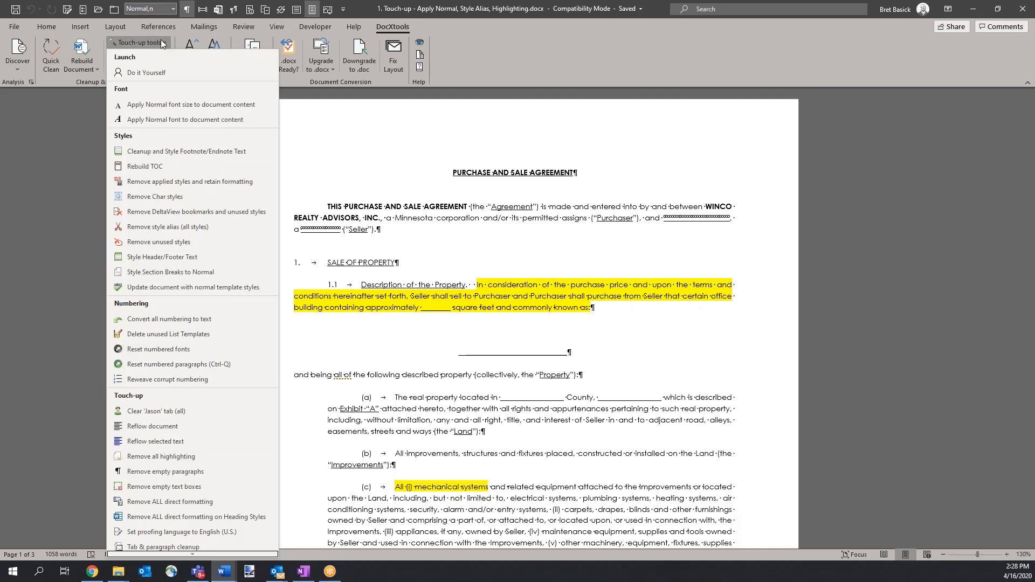